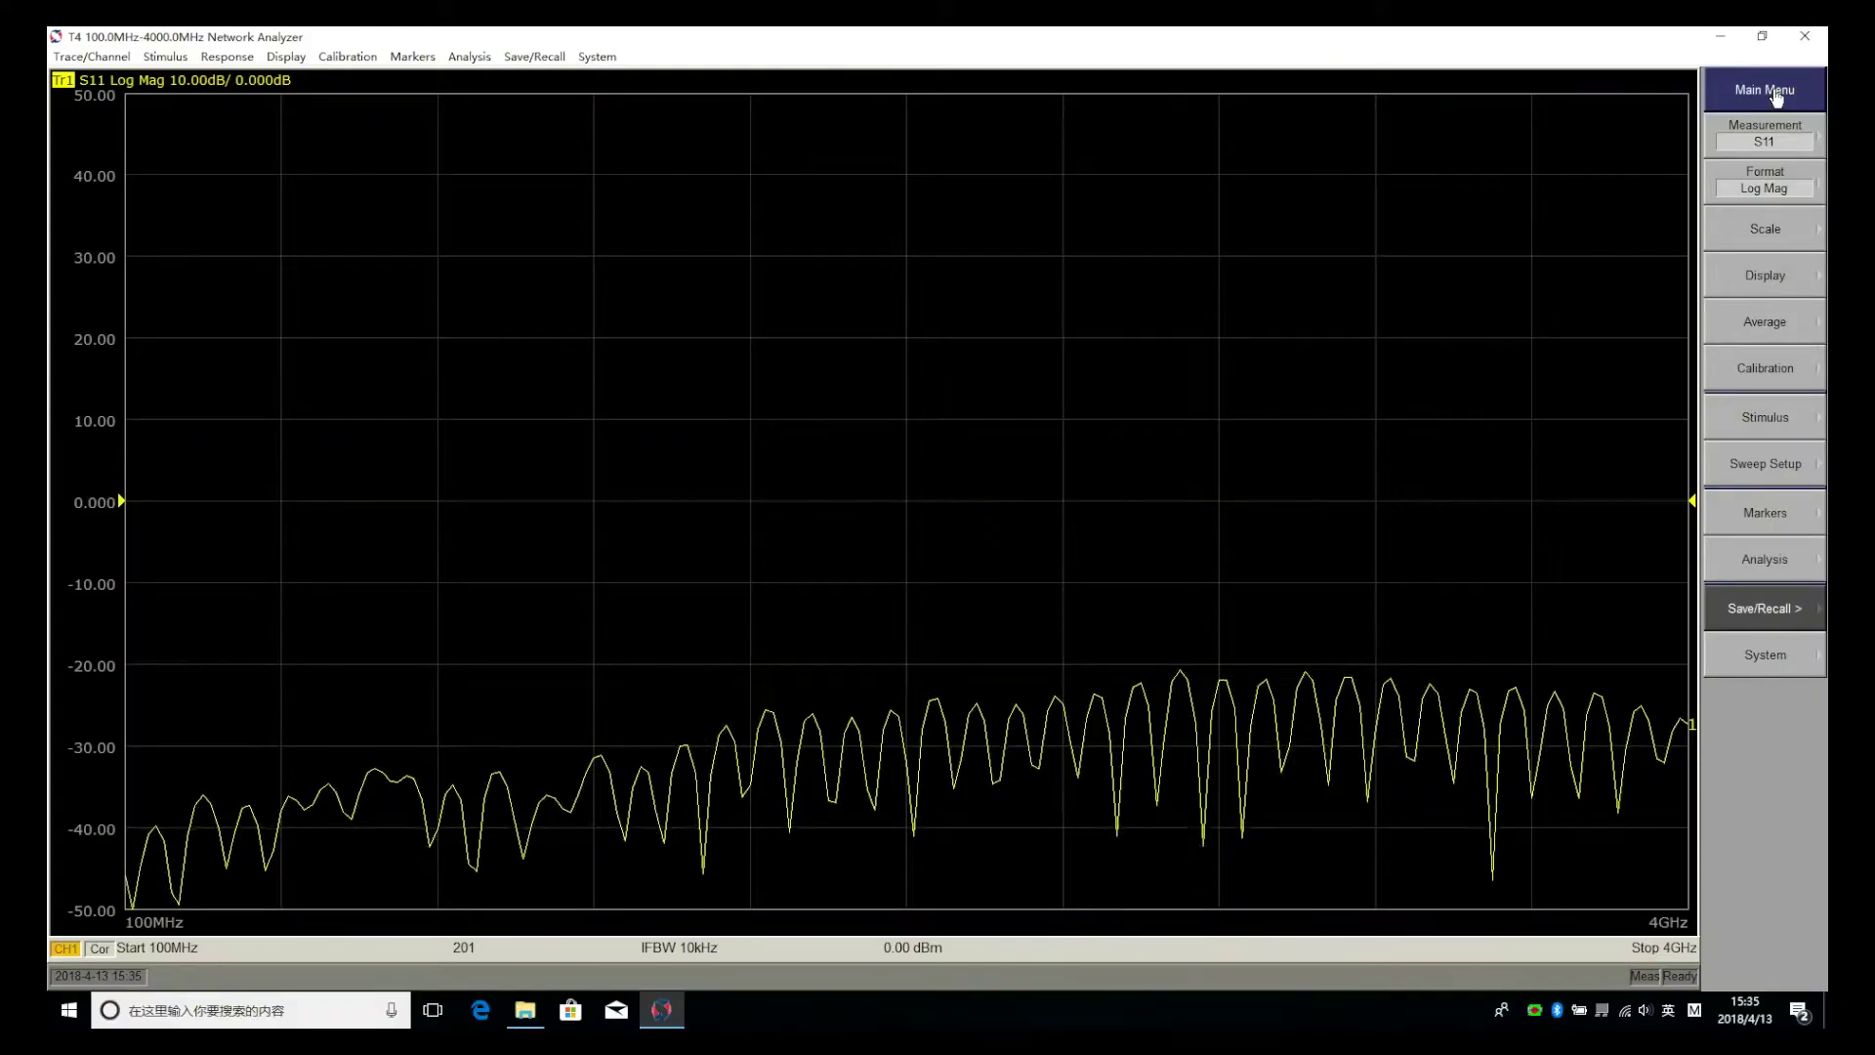
Step: Display the cable's S21 transmission measurement in Phase format
left_click(1744, 137)
left_click(1765, 185)
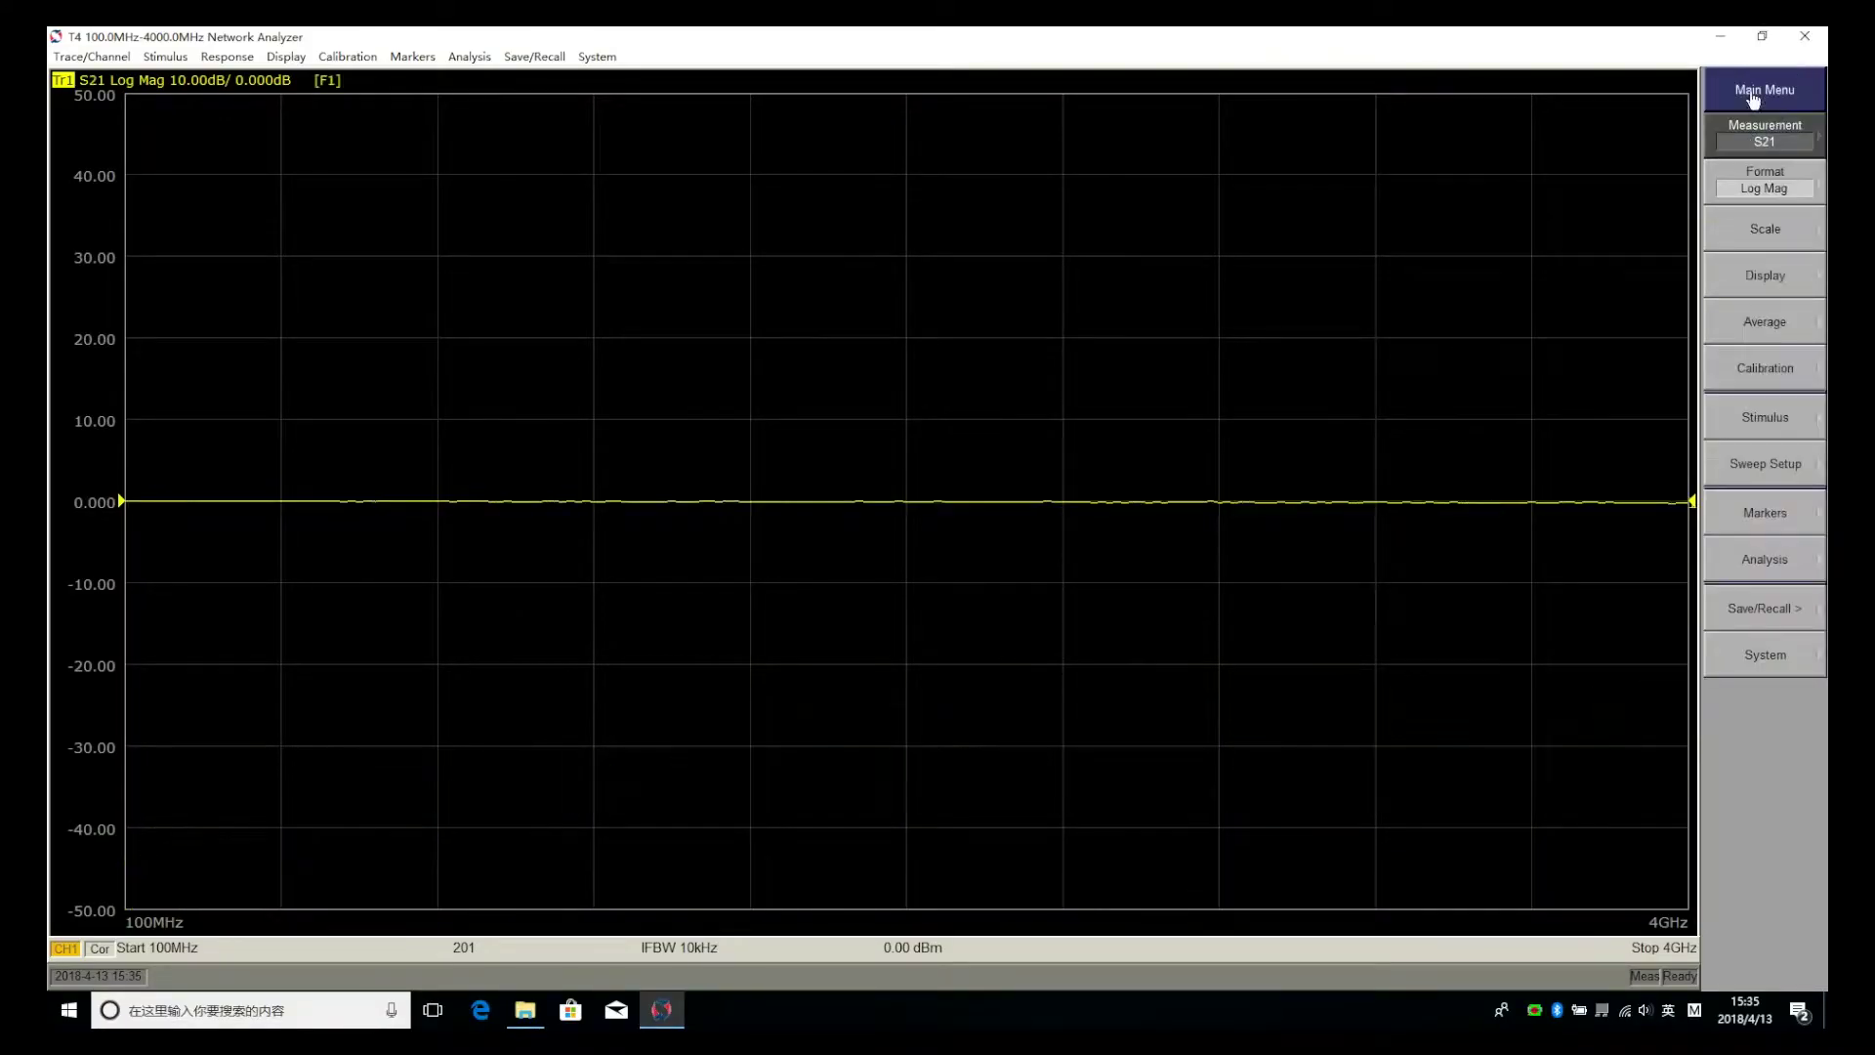
left_click(1782, 179)
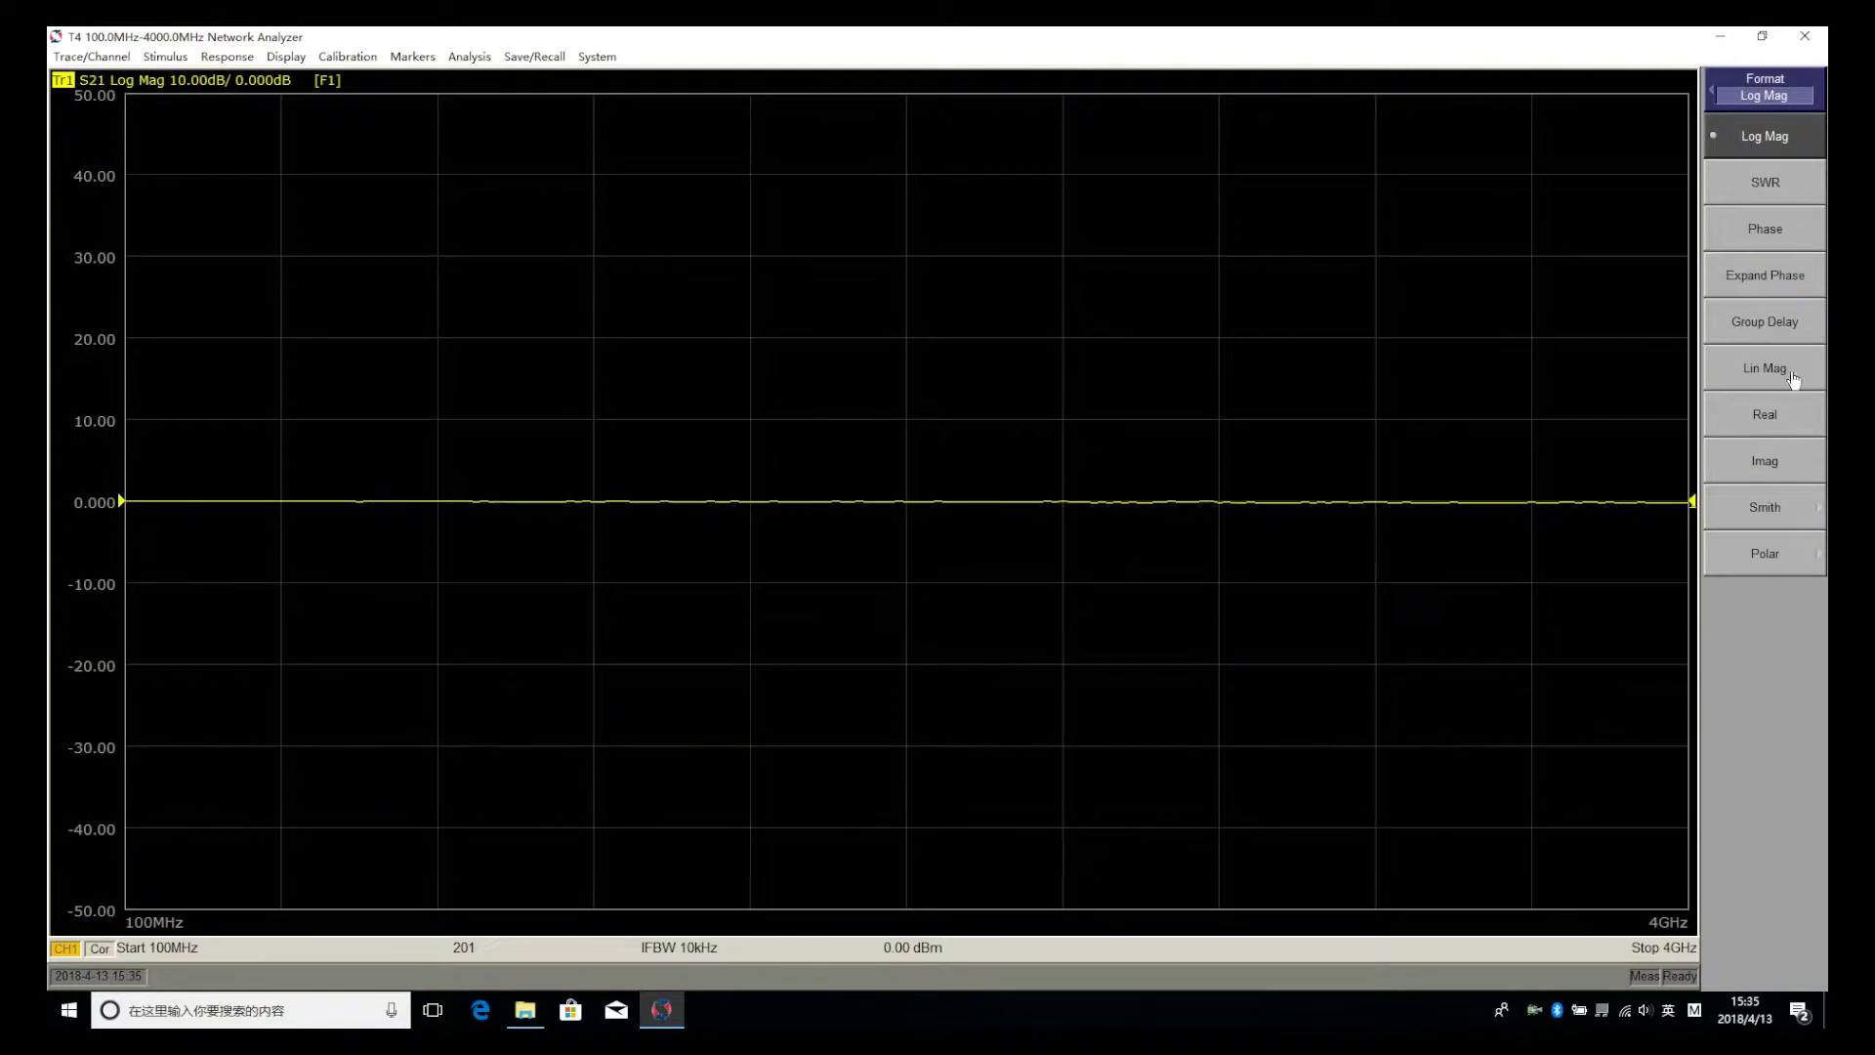
left_click(1784, 246)
left_click(1779, 88)
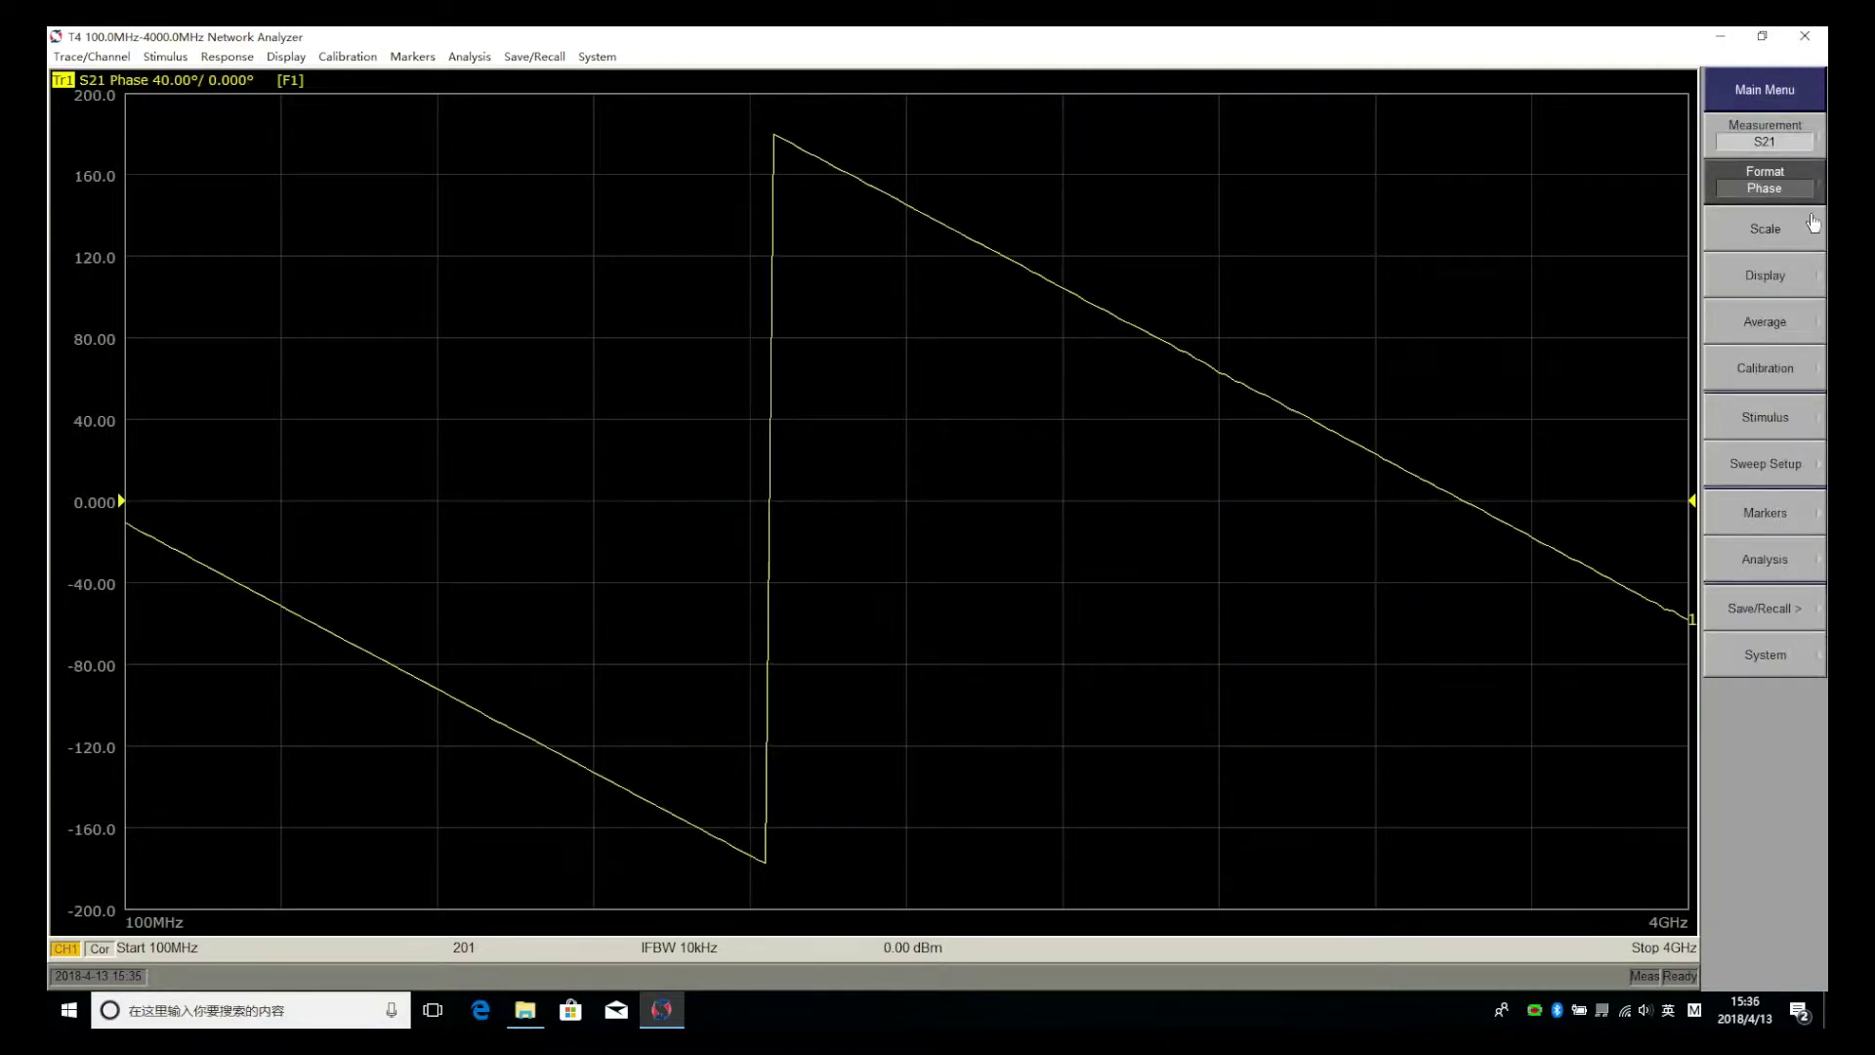
Step: Add a marker at 2.05 GHz on the S21 phase sawtooth
left_click(1764, 512)
left_click(1756, 138)
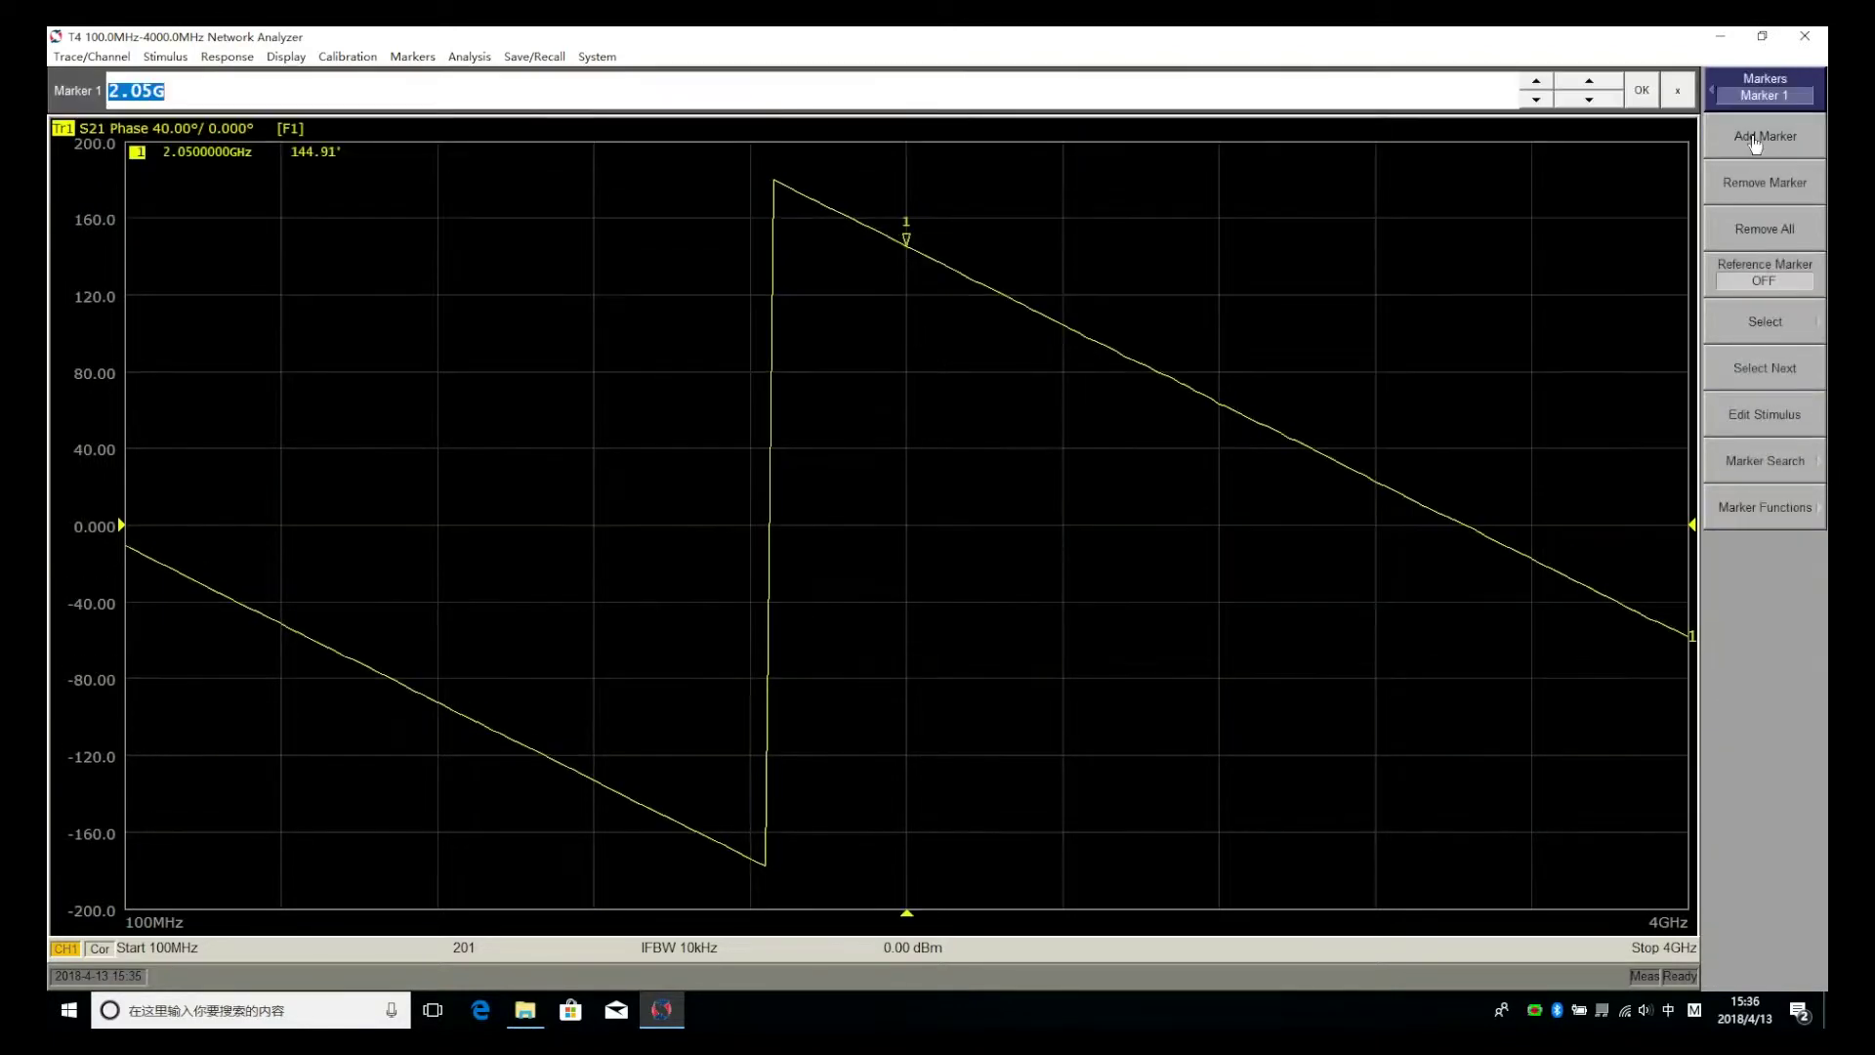
key("Return")
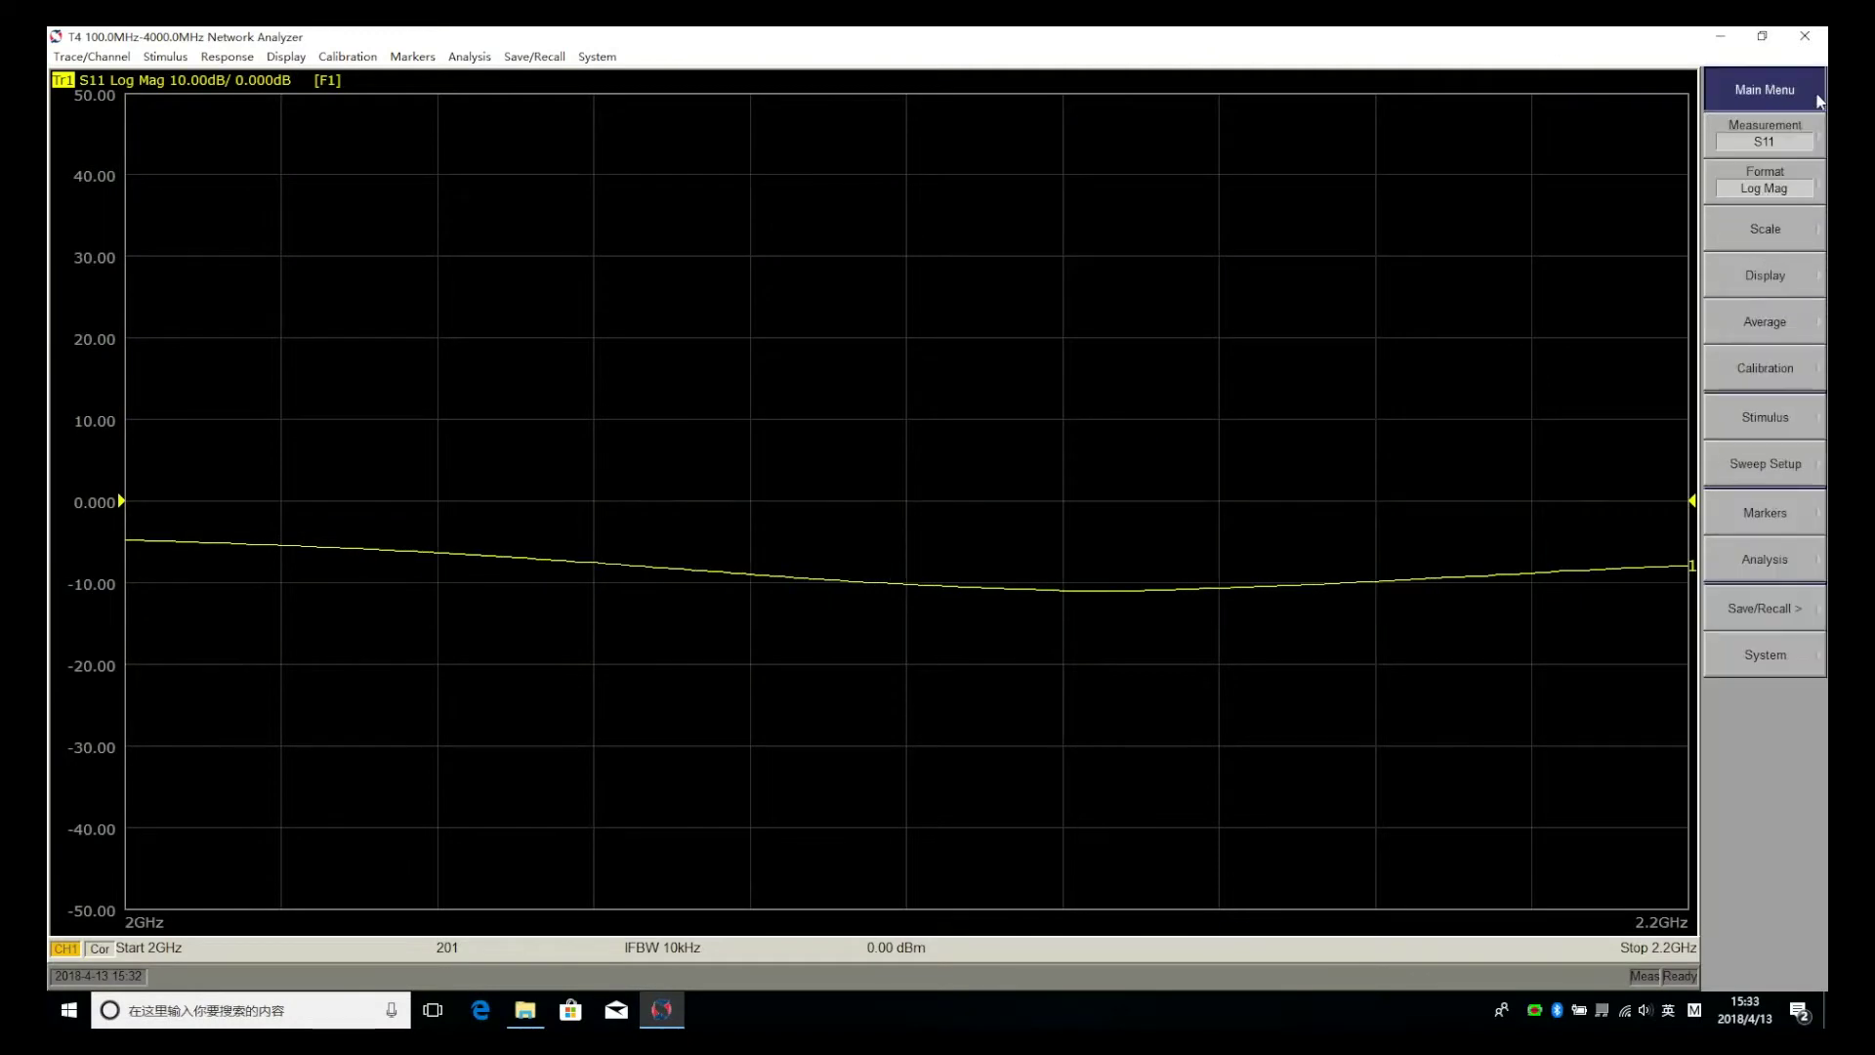
Step: Keep the S11 reflection measurement and show the antenna trace in Phase format
left_click(1816, 126)
left_click(1785, 95)
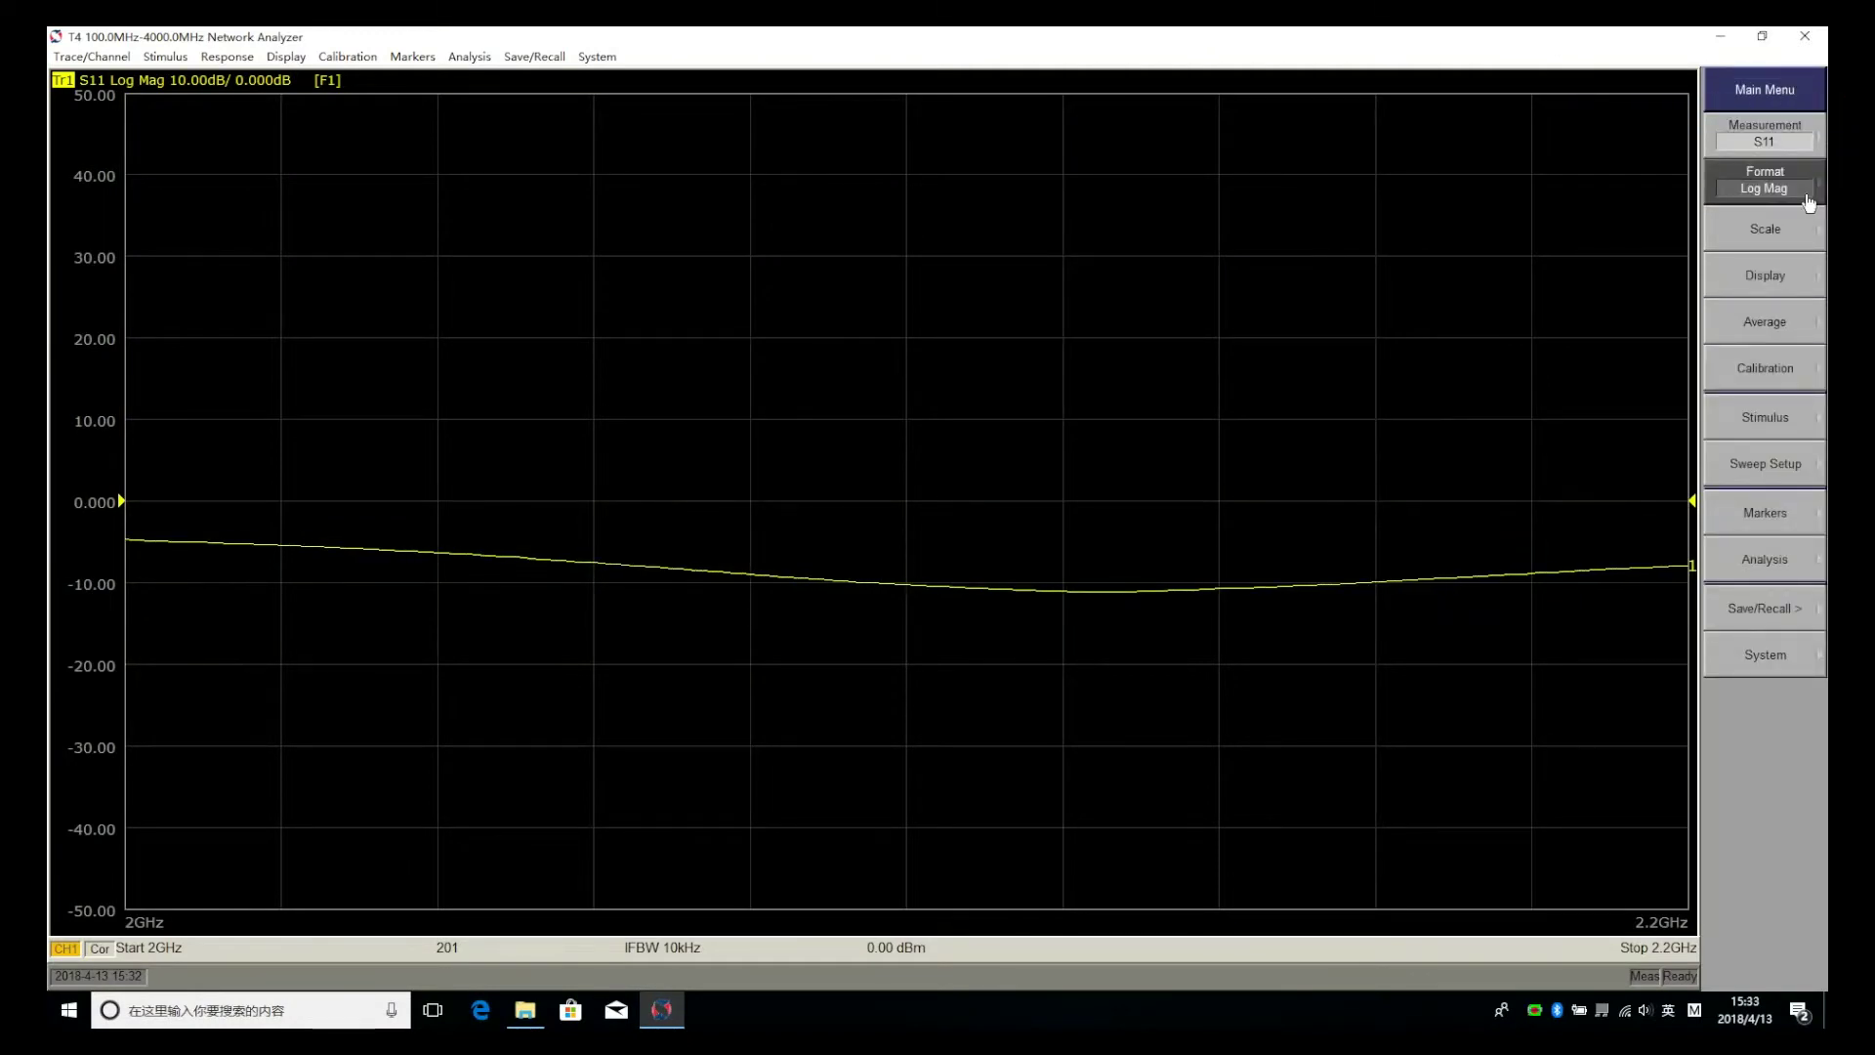
left_click(1809, 202)
left_click(1787, 88)
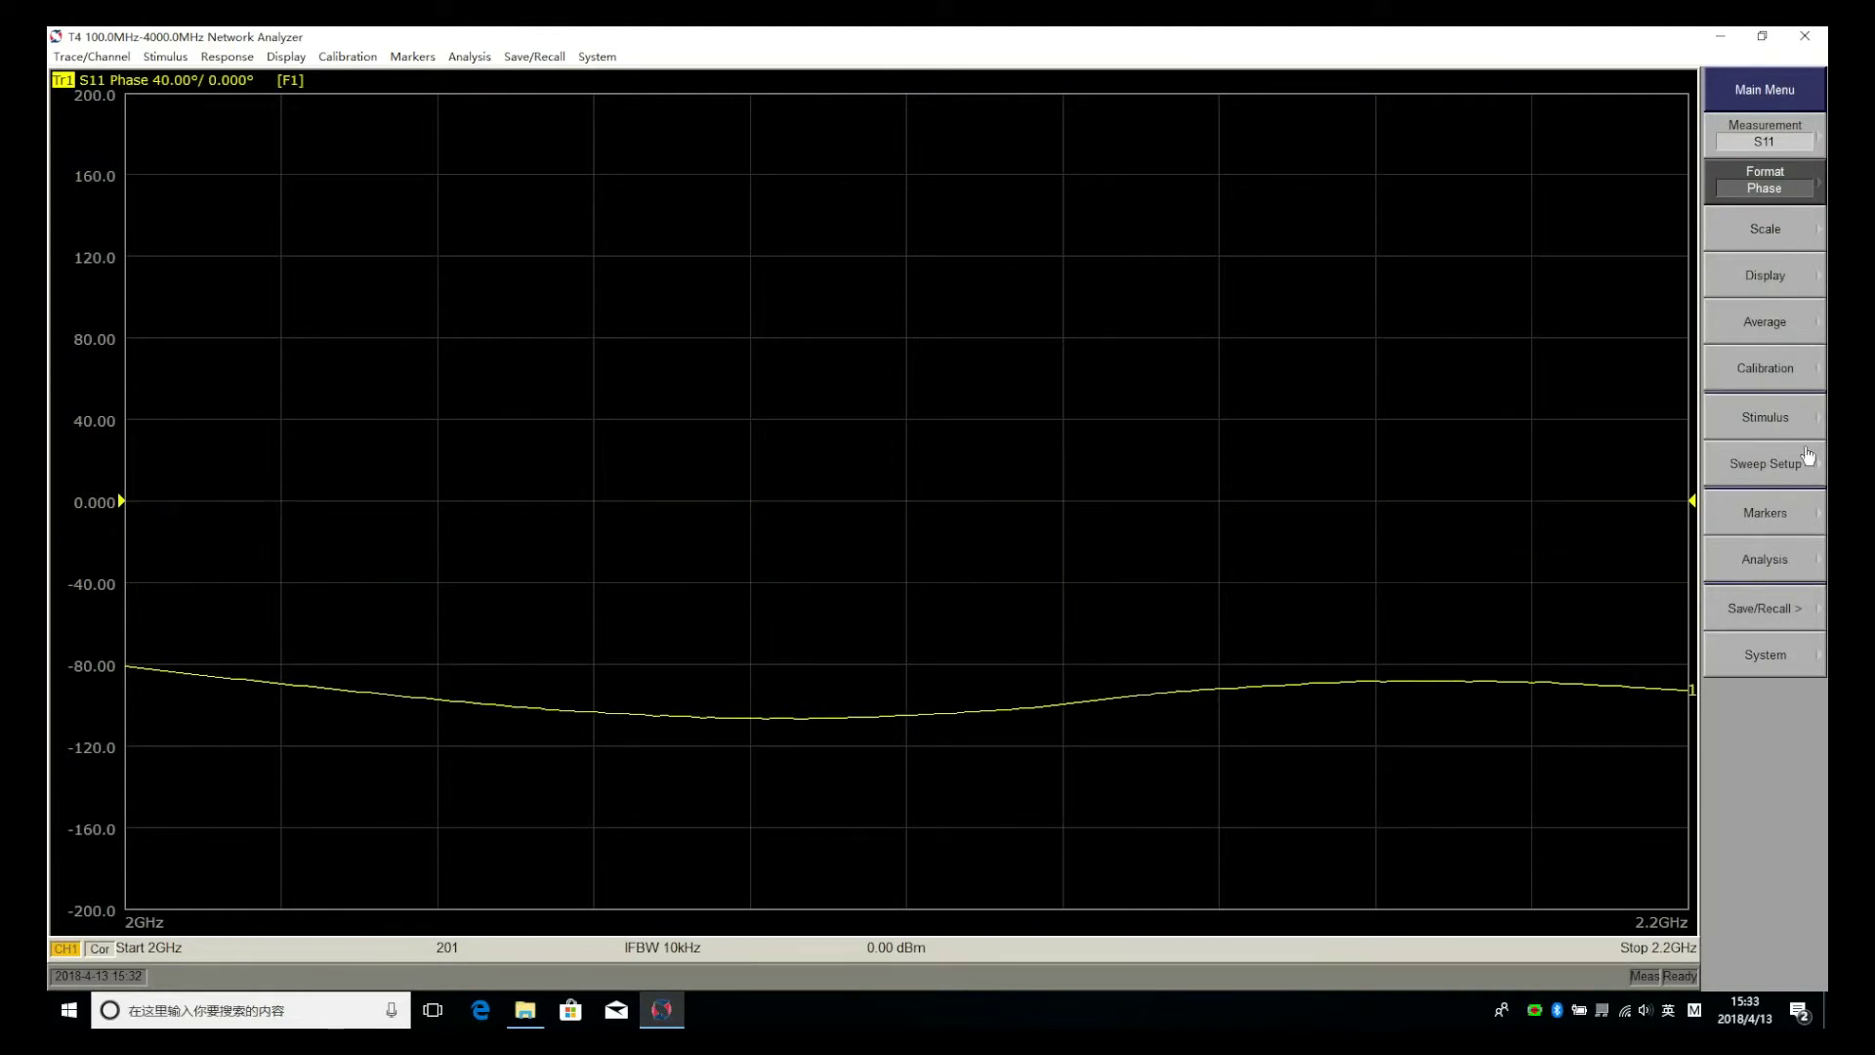
Step: Autoscale the S11 phase curve to fill the plot, then start adding a marker
left_click(1777, 228)
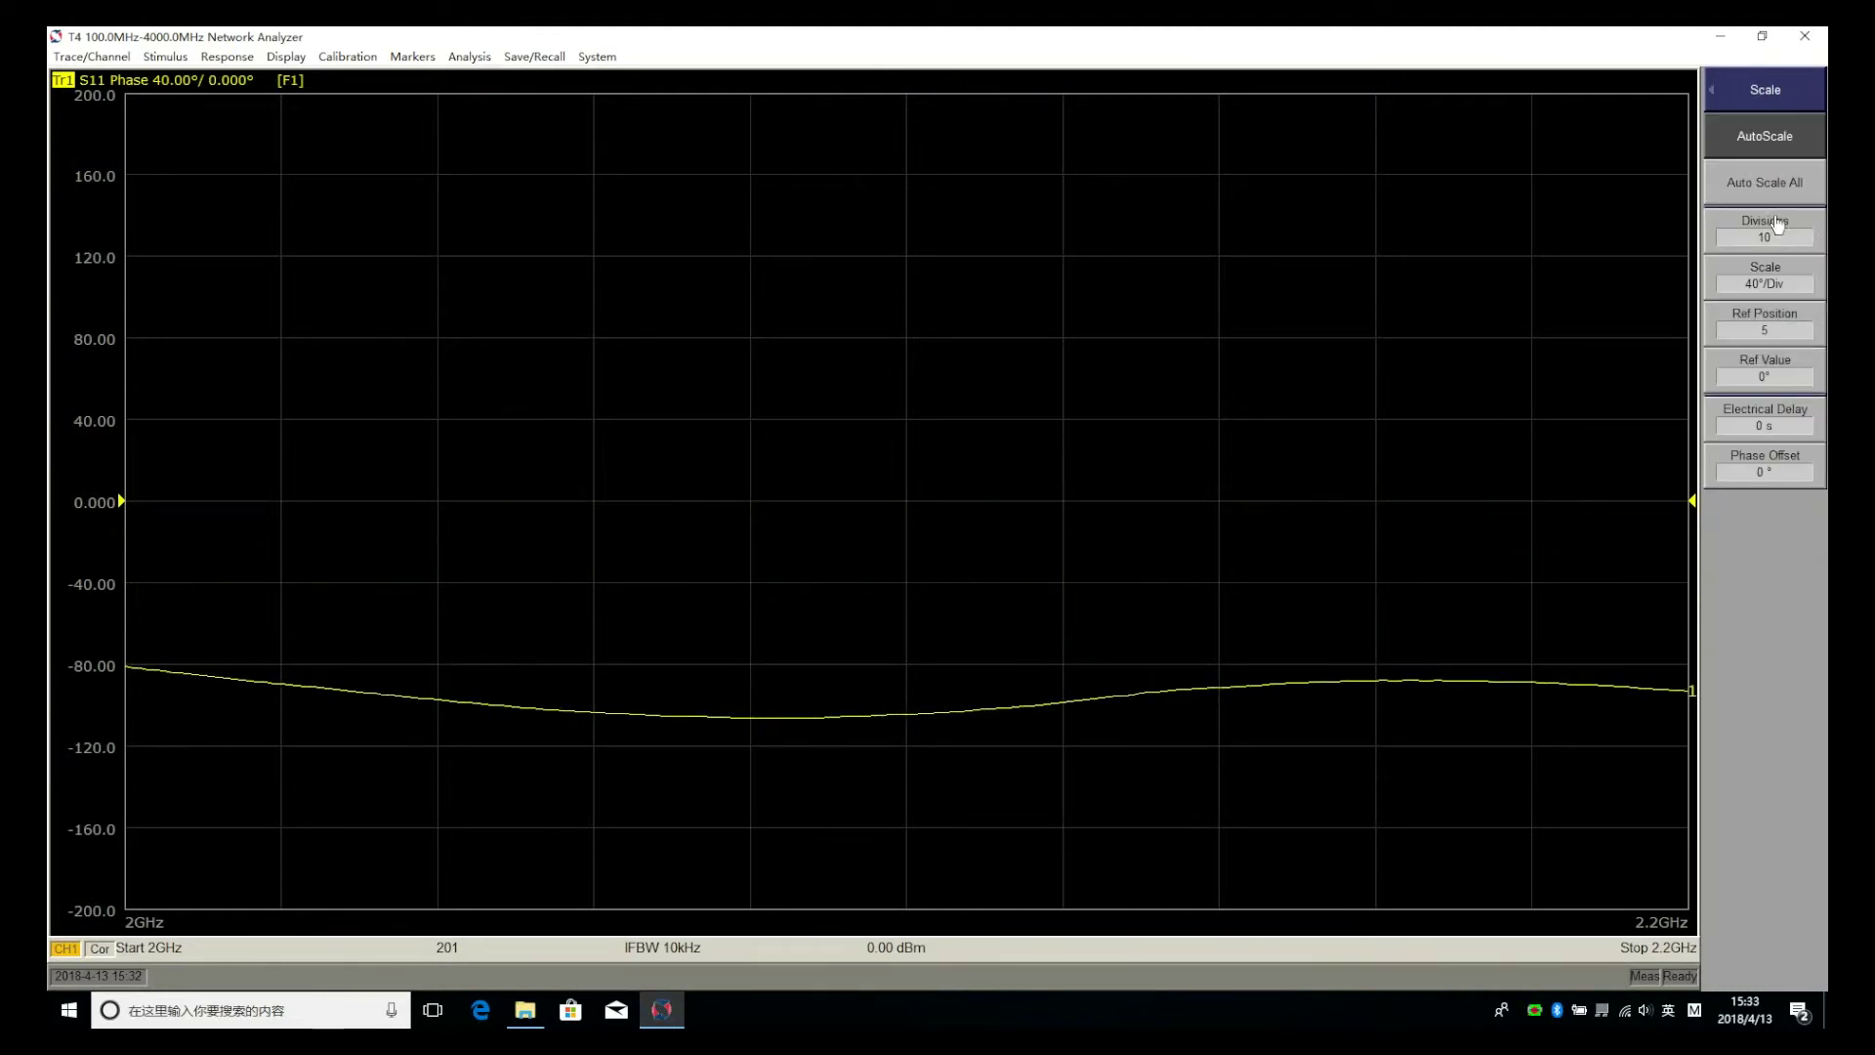
left_click(1769, 138)
left_click(1773, 93)
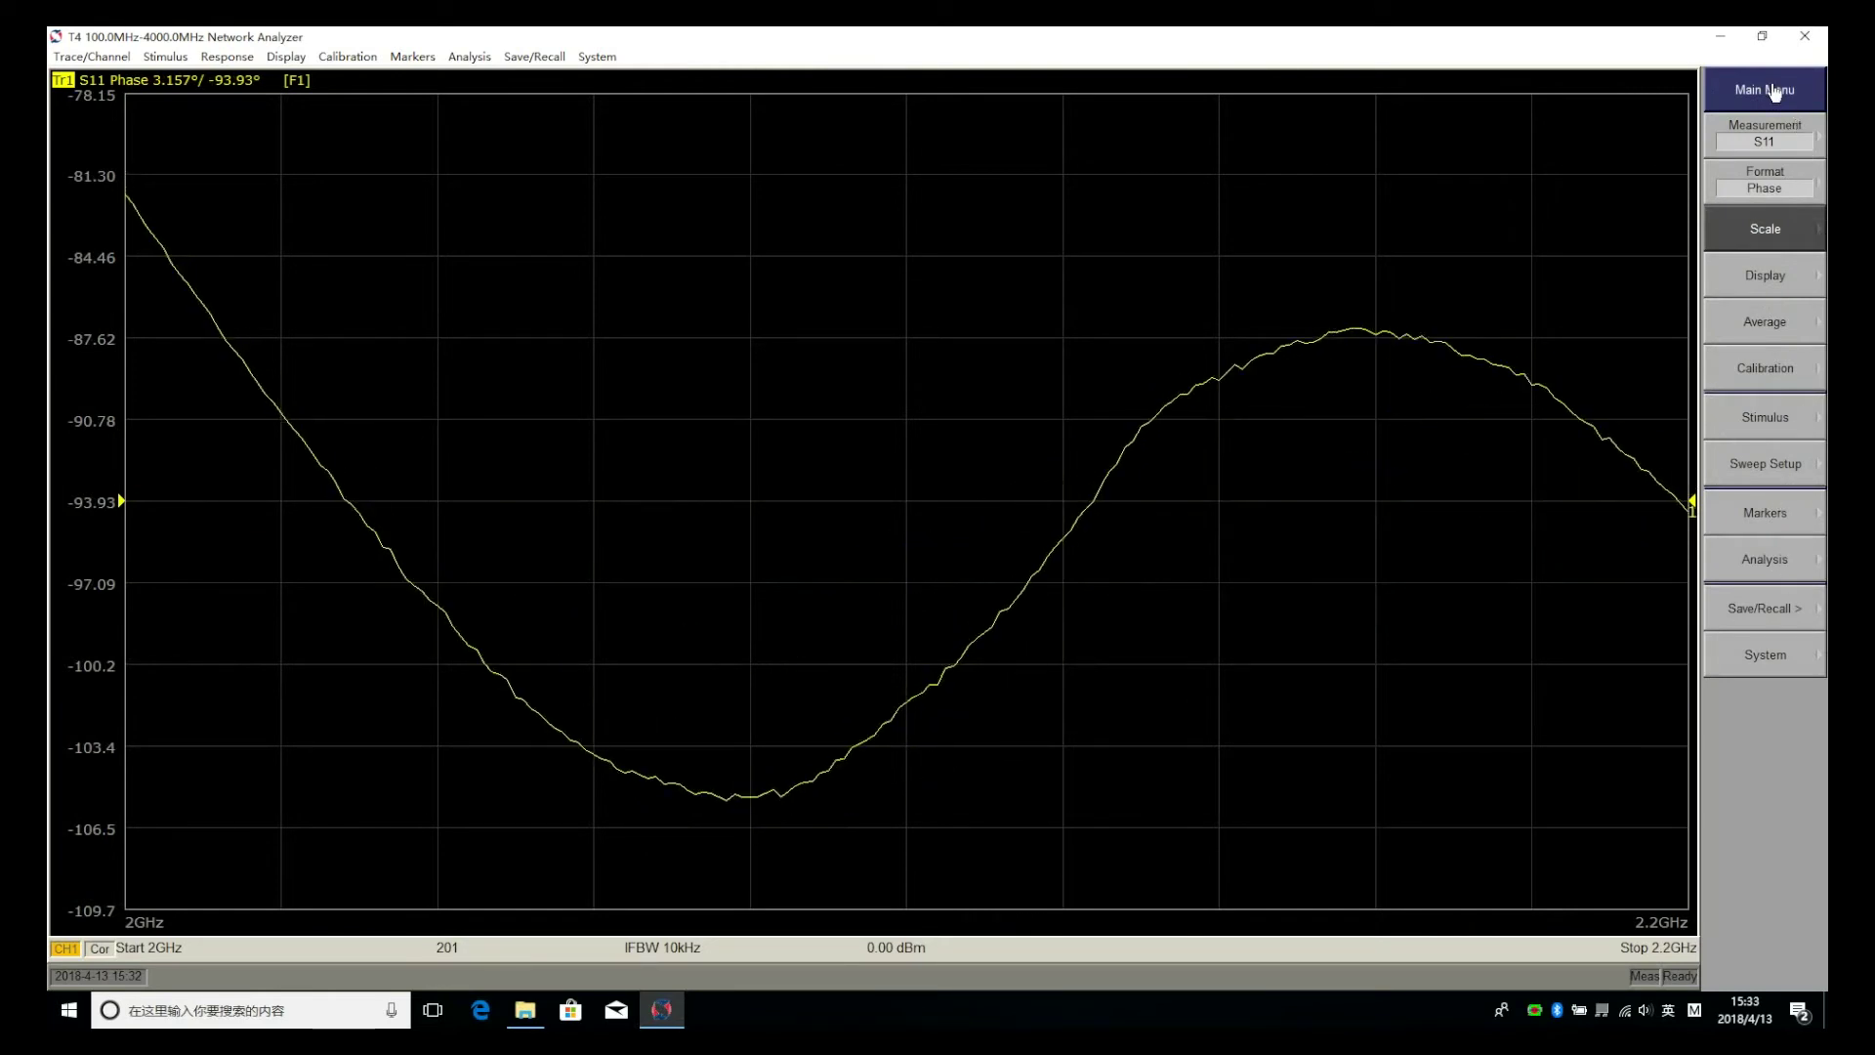
left_click(1799, 511)
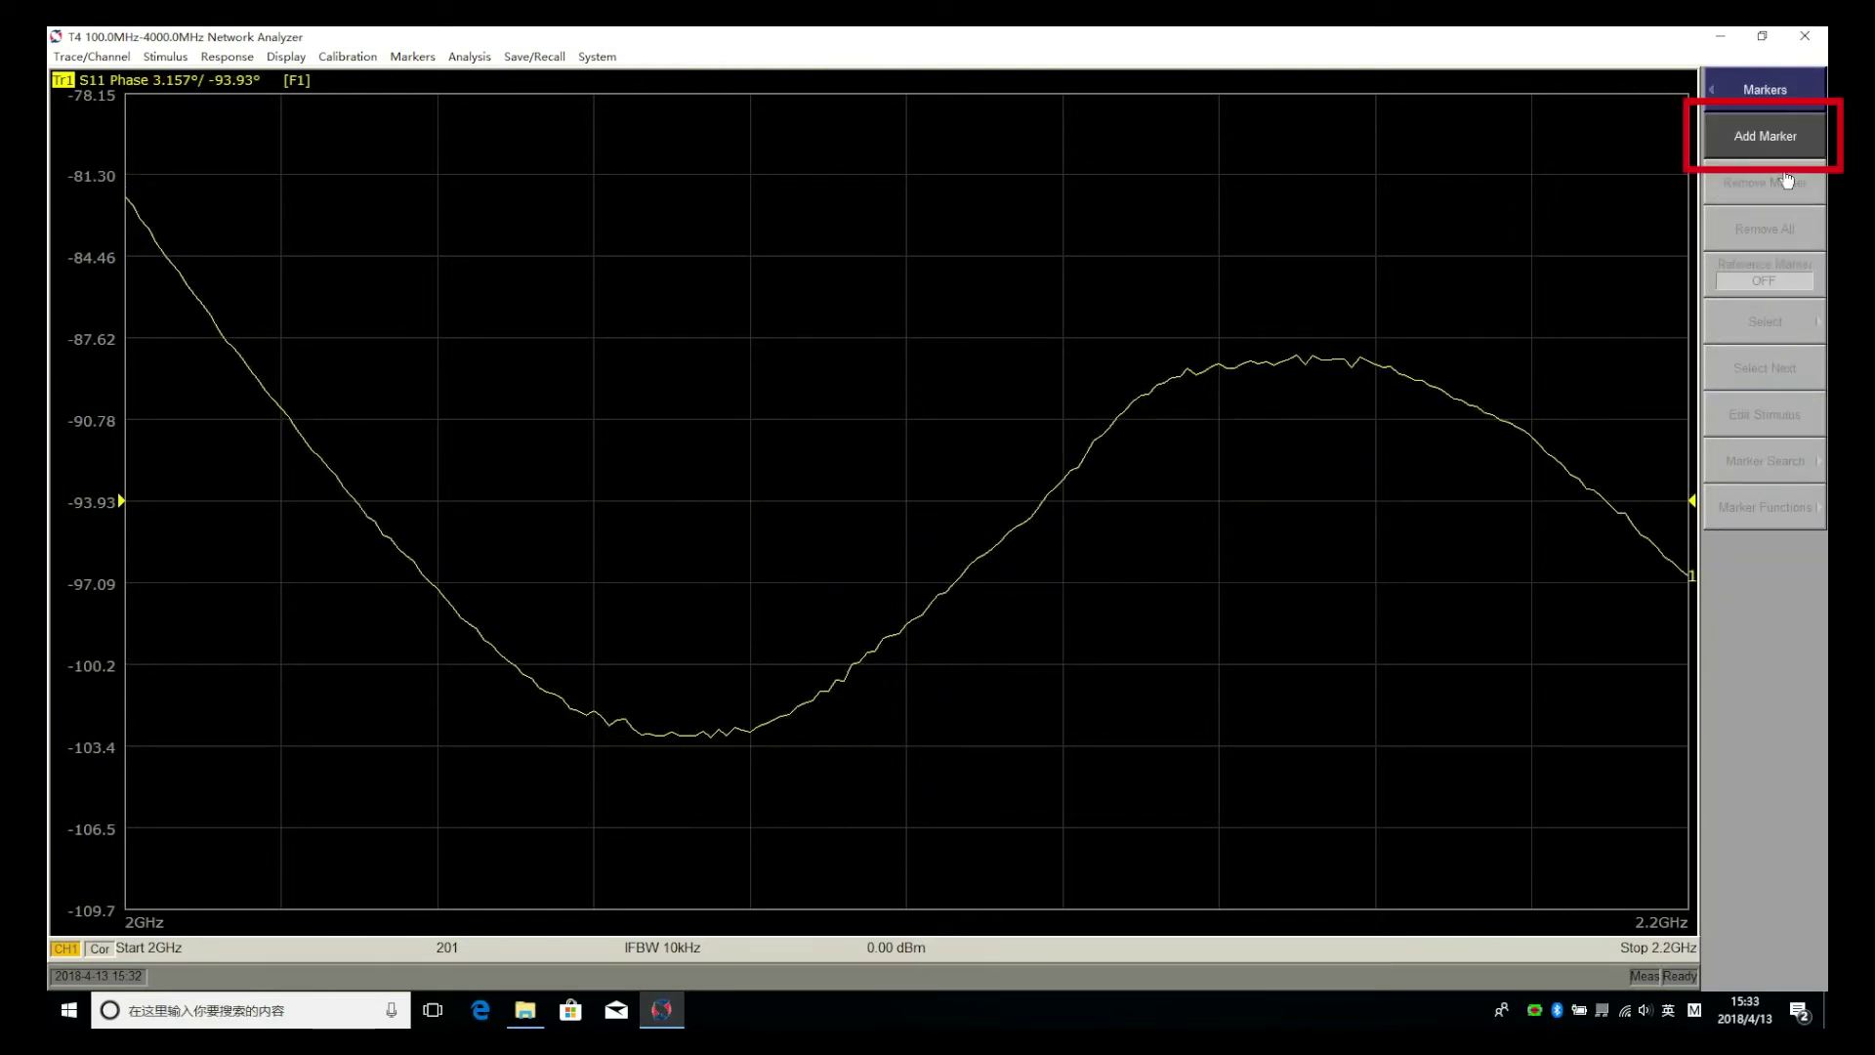